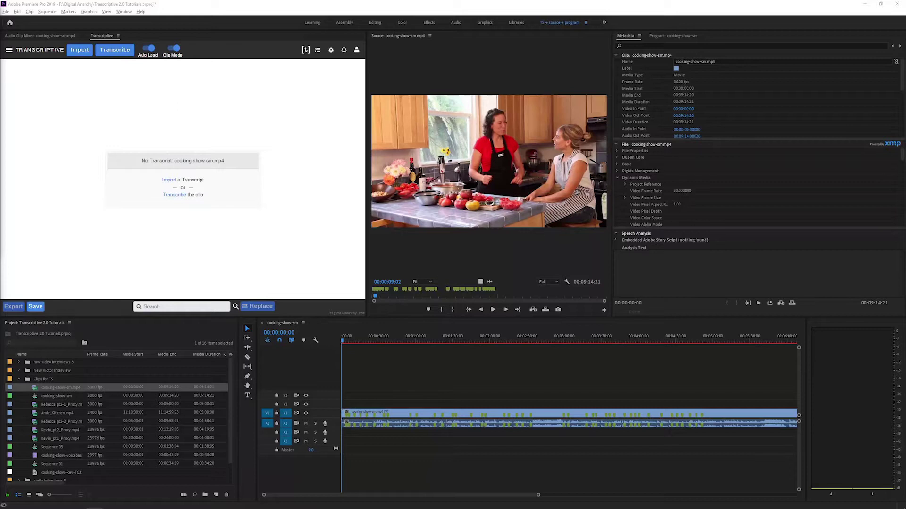
Choose the Plain Text importer and select the file cooking-show-sm.mp4.txt.
click(40, 343)
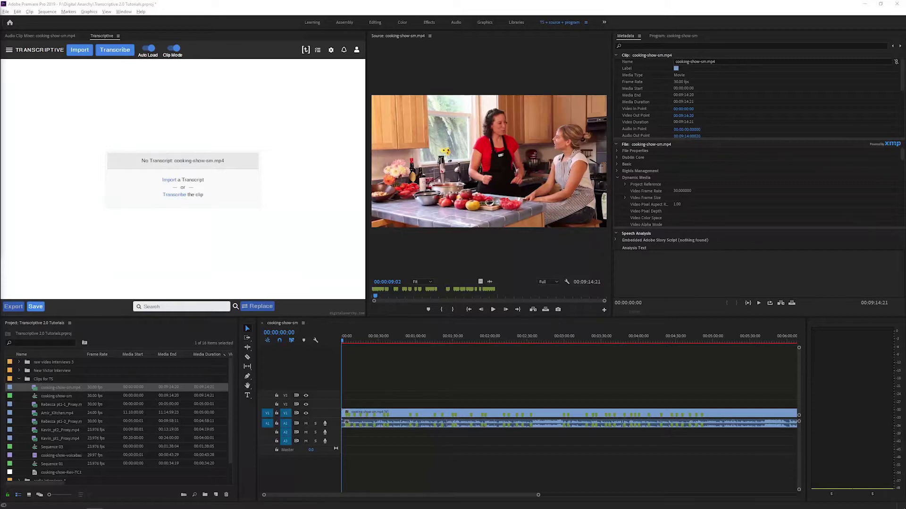
click(78, 52)
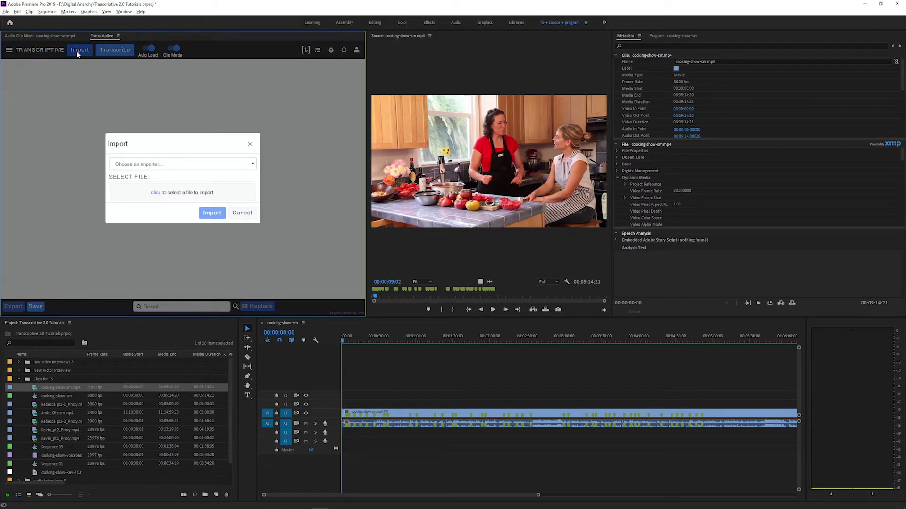
click(249, 164)
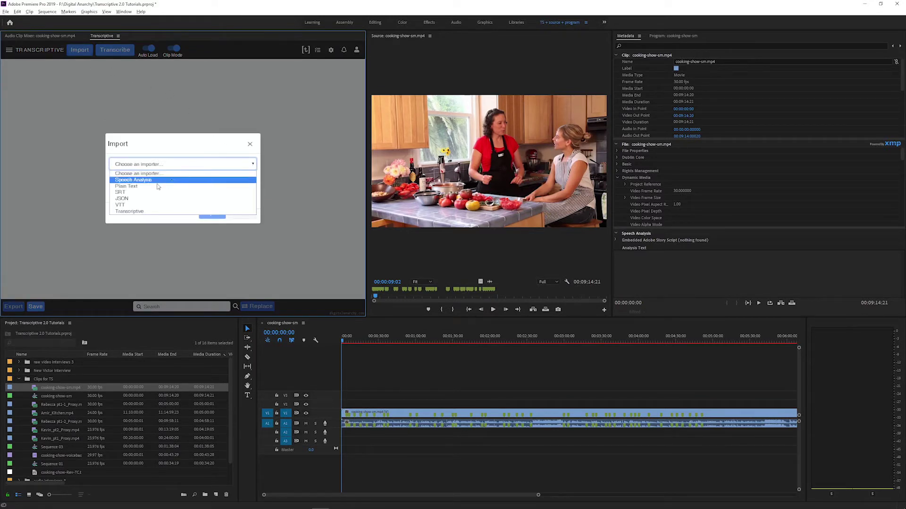
click(172, 185)
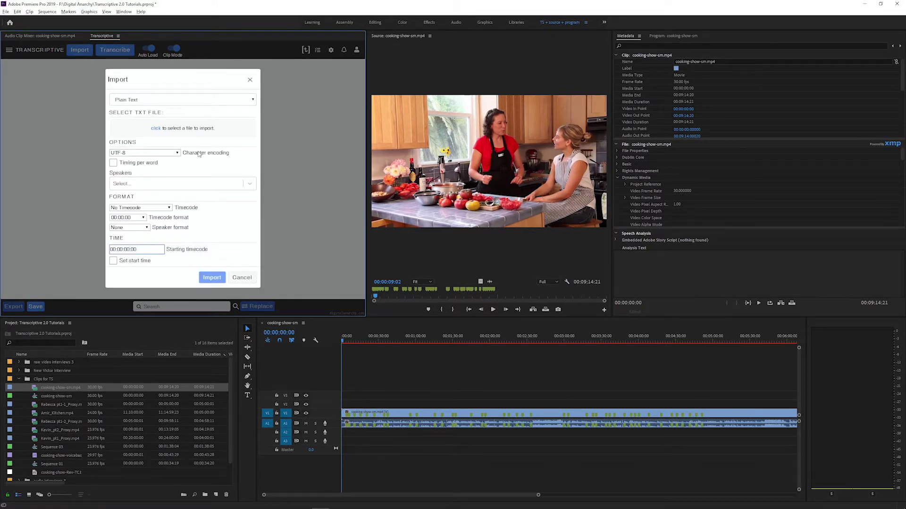
click(191, 129)
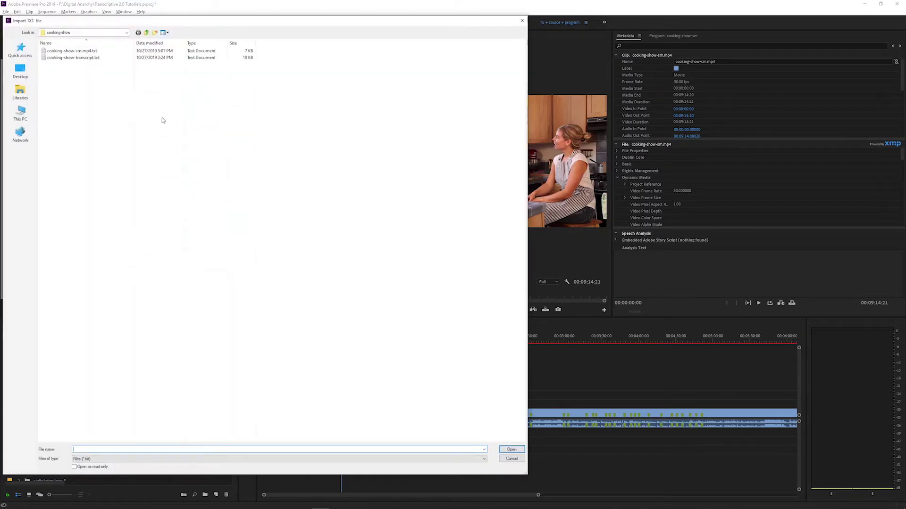
click(76, 53)
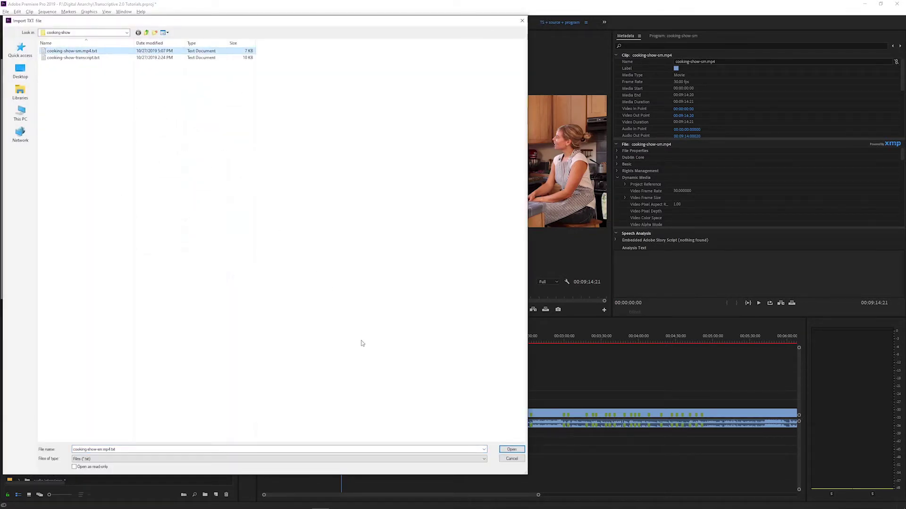
click(508, 449)
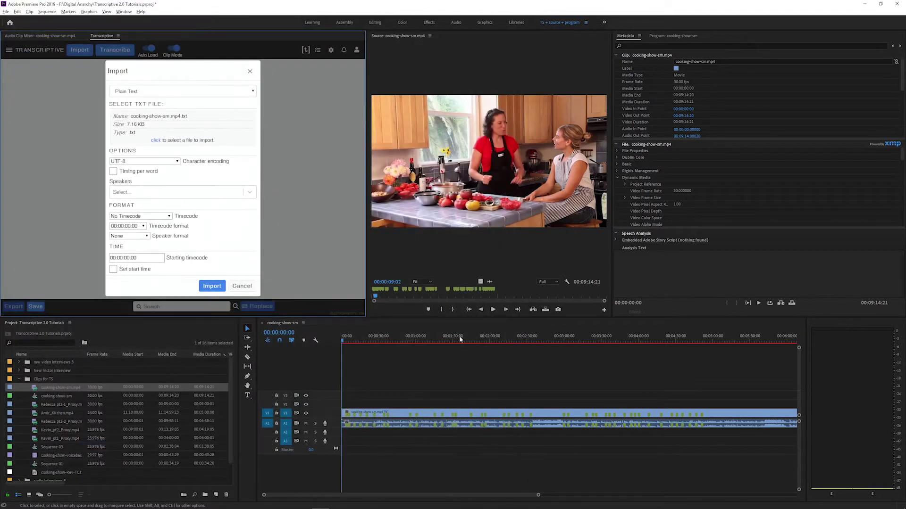
Set Timecode to No Timecode and Speaker format to None for the import.
click(146, 208)
click(140, 221)
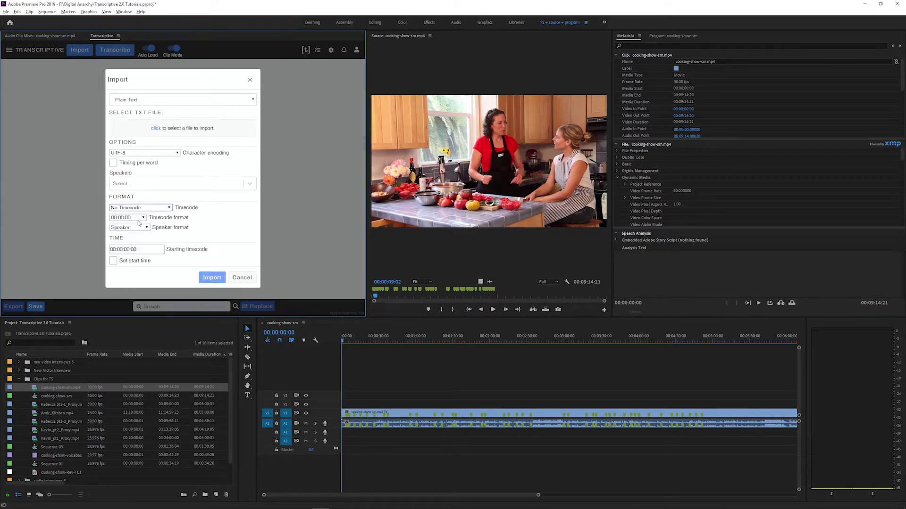
click(147, 229)
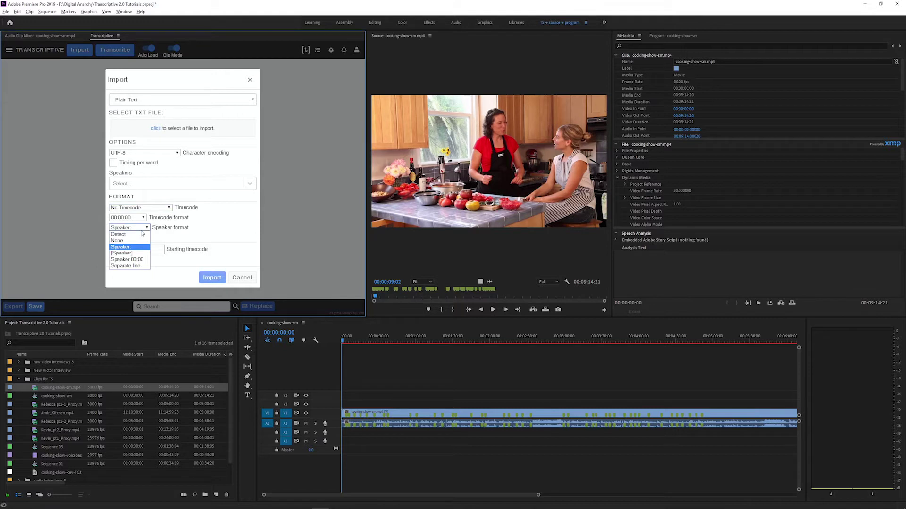
click(132, 243)
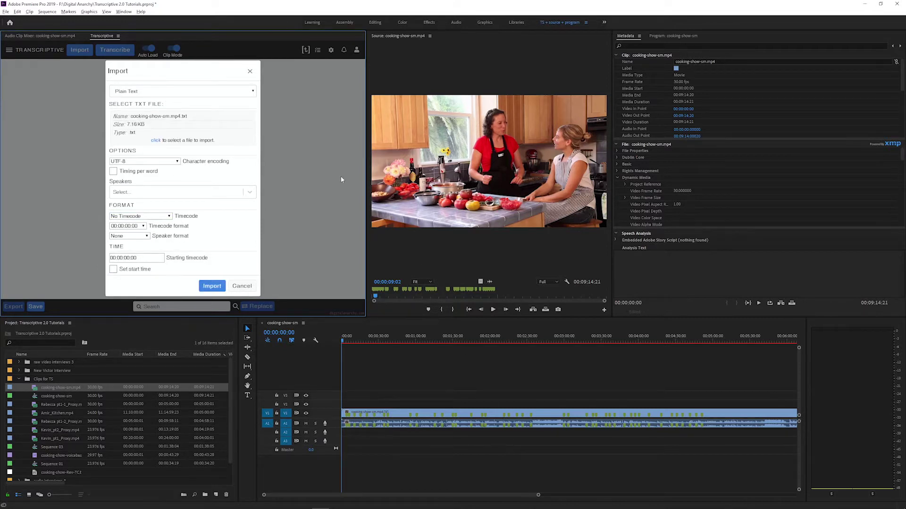
Import the transcript and click through several paragraphs to check the video jumps to each.
click(219, 288)
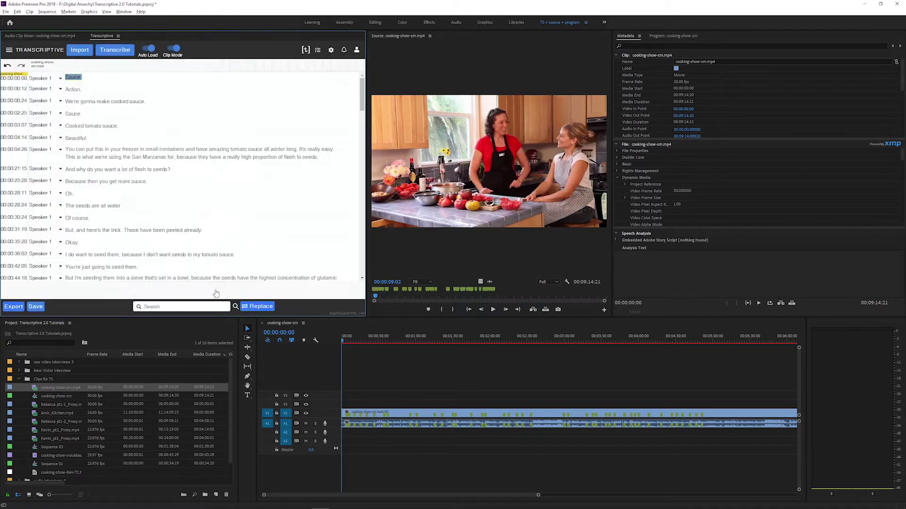
click(121, 156)
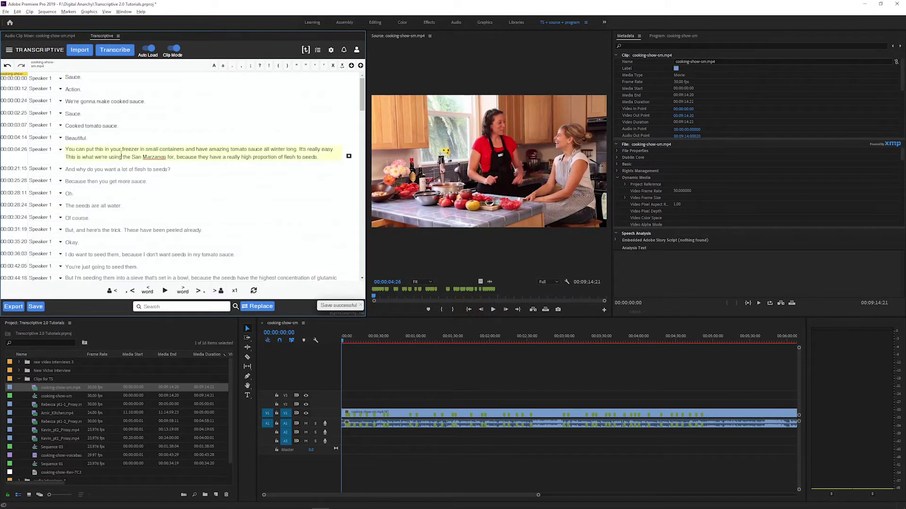
click(104, 168)
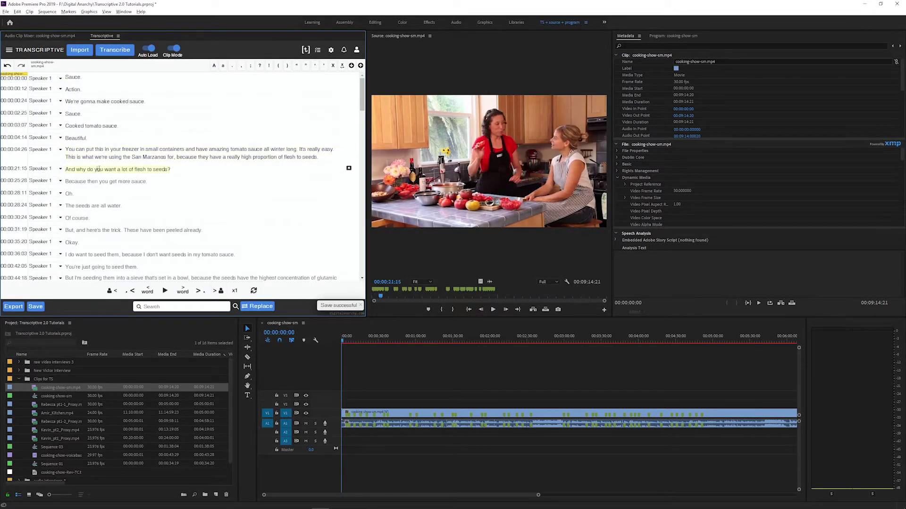
click(97, 230)
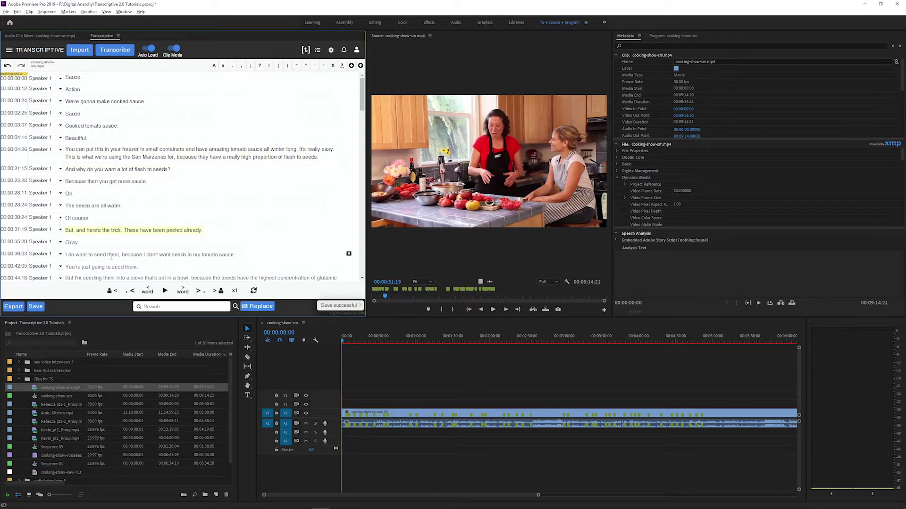
click(136, 255)
scroll(135, 188, down, 6)
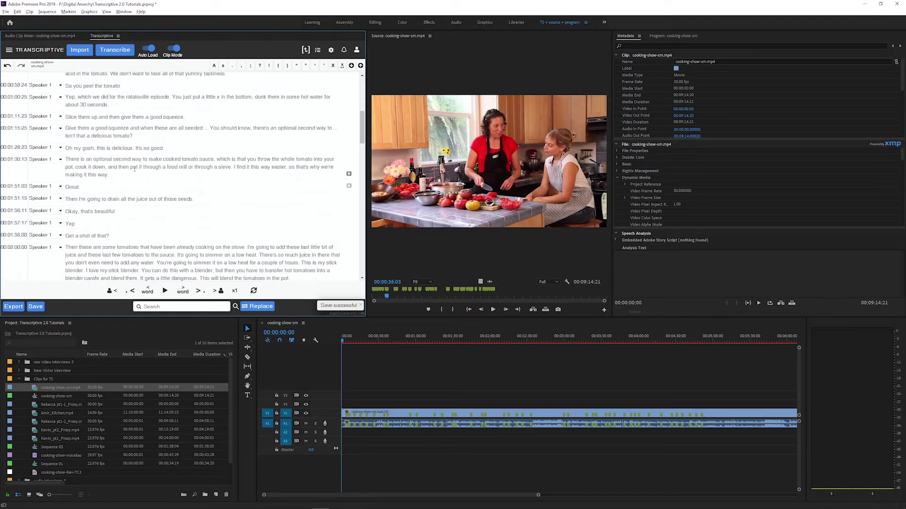
click(134, 168)
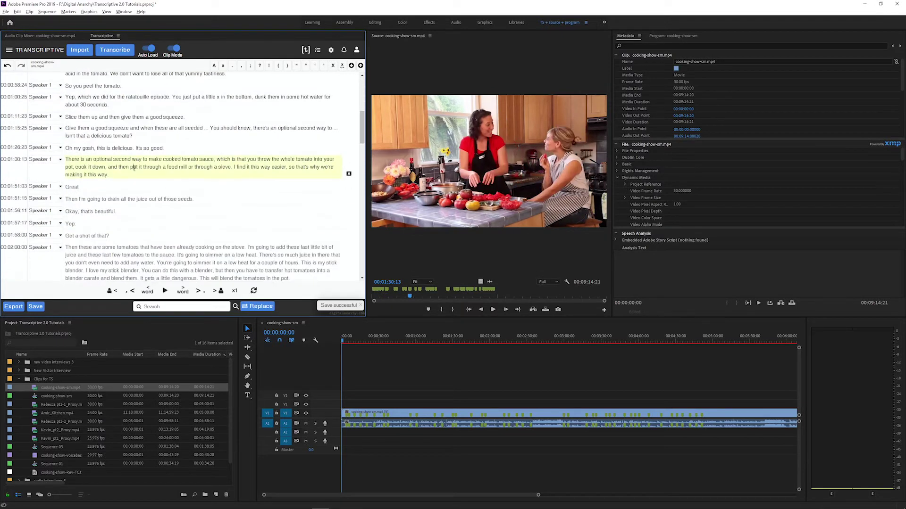
click(125, 255)
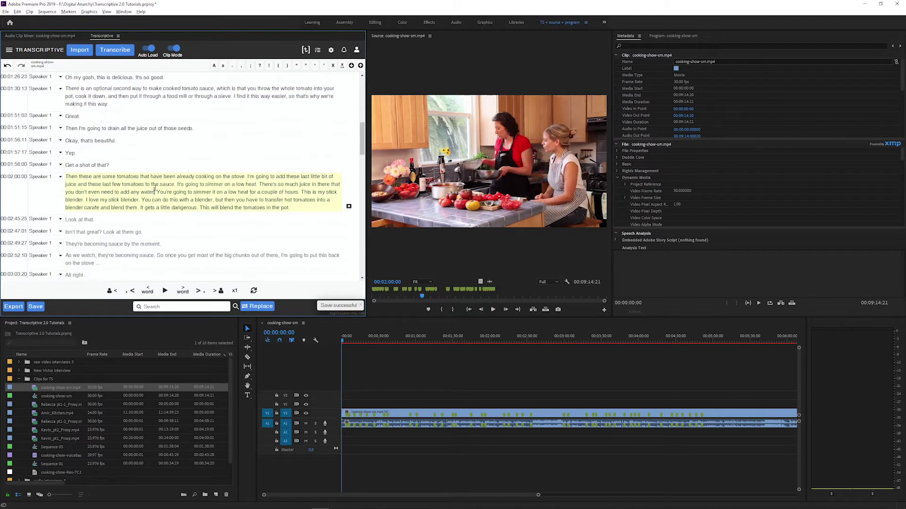
Select then deselect the word 'couple', and bring up the Transcribe Clip dialog.
double_click(270, 192)
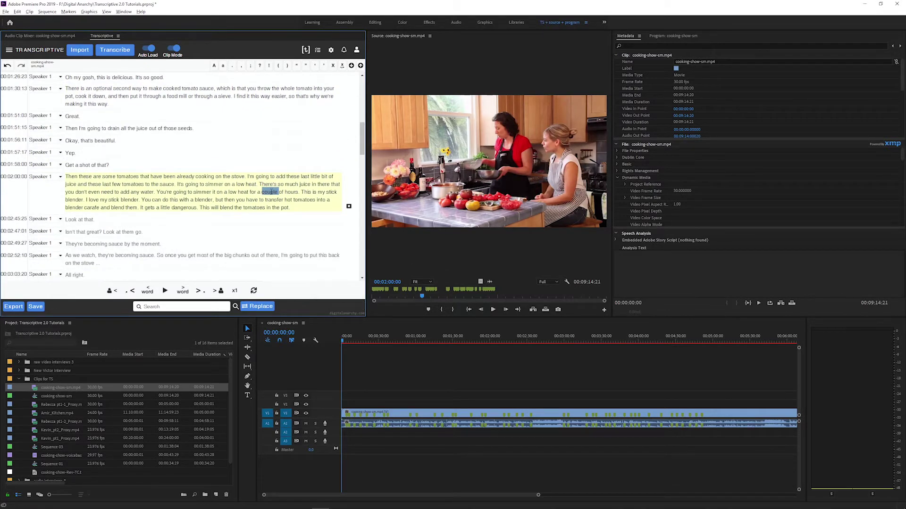
click(210, 208)
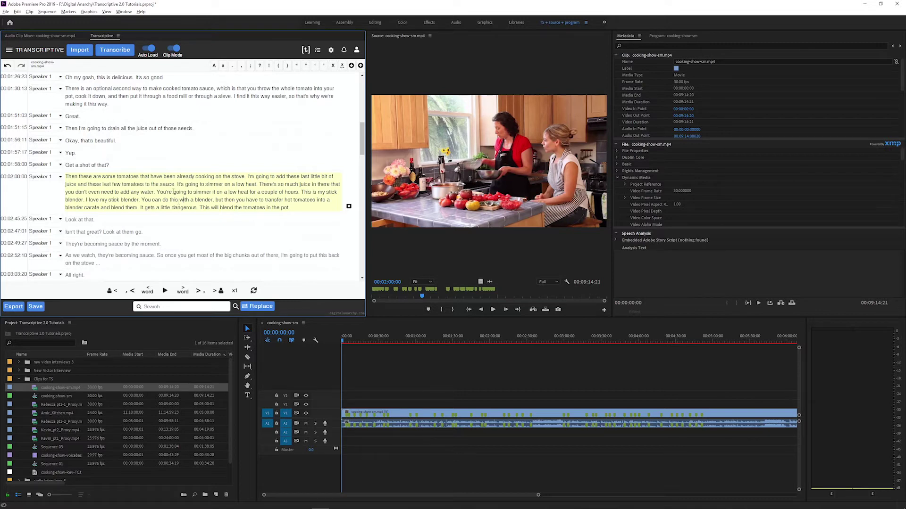
click(115, 51)
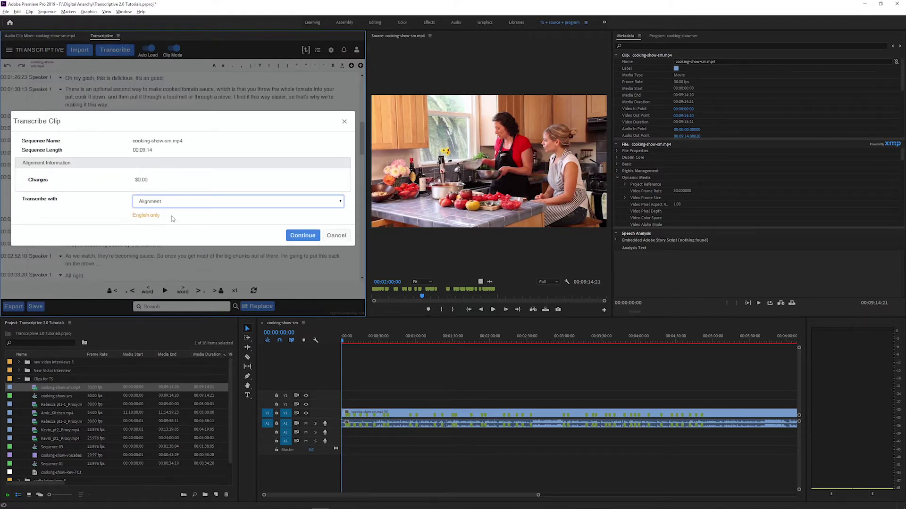
Highlight the $0.00 Alignment charge and the English-only note in Transcribe Clip.
click(156, 179)
drag(133, 181, 157, 181)
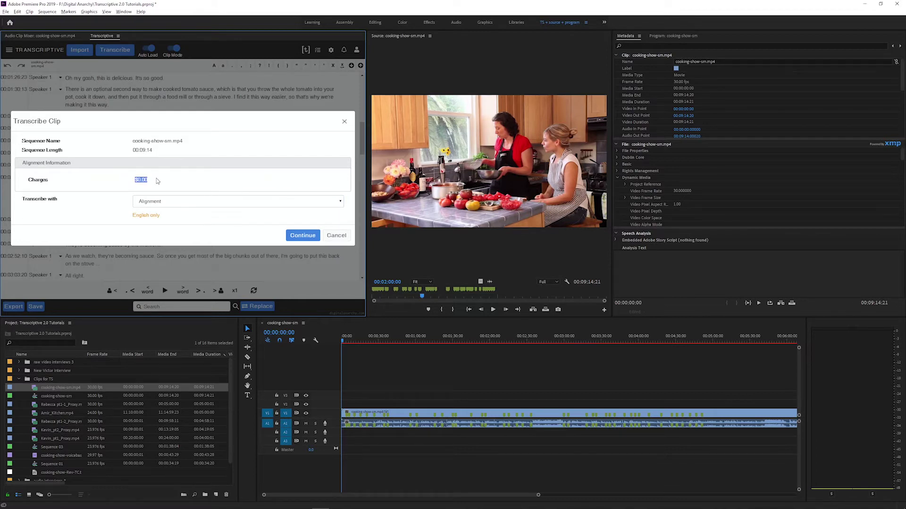
click(157, 180)
drag(132, 216, 179, 221)
click(180, 221)
Try the Speechmatics and Transcriptive Speechmatics methods, toggling align current text on and off.
click(190, 204)
click(170, 230)
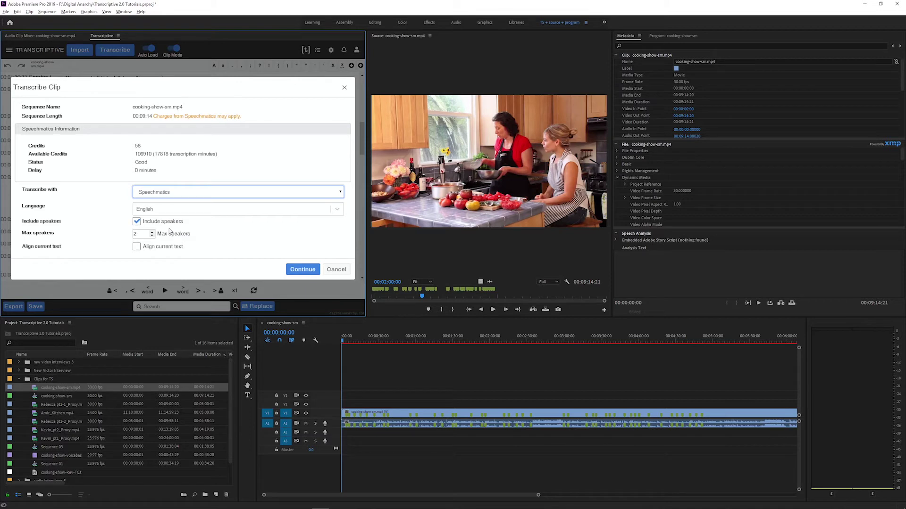
click(170, 193)
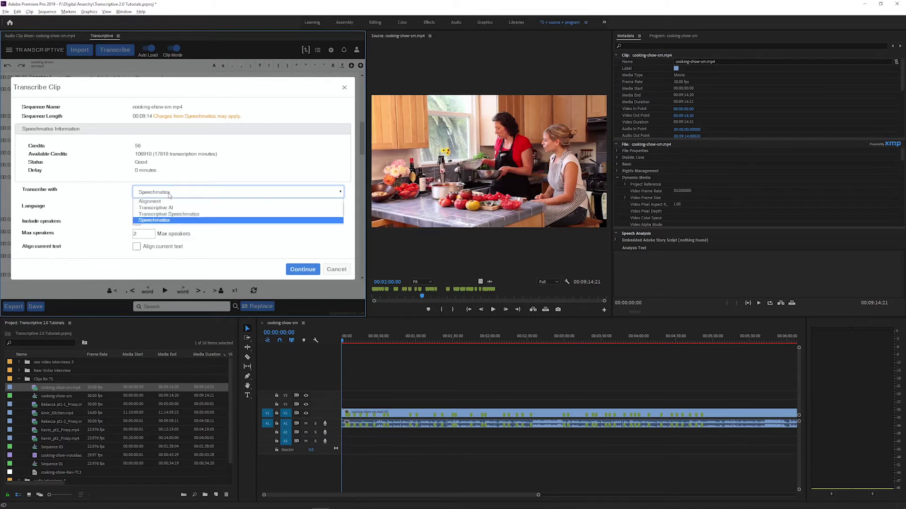
click(170, 214)
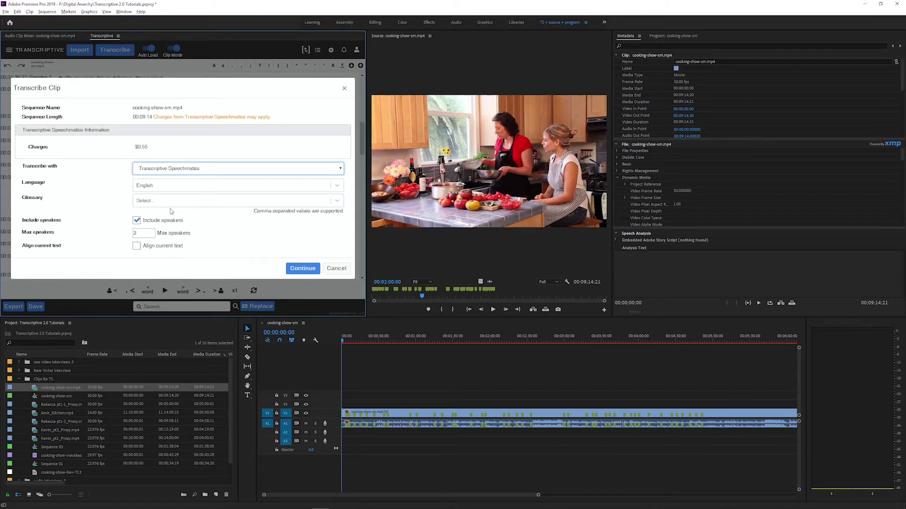
click(137, 247)
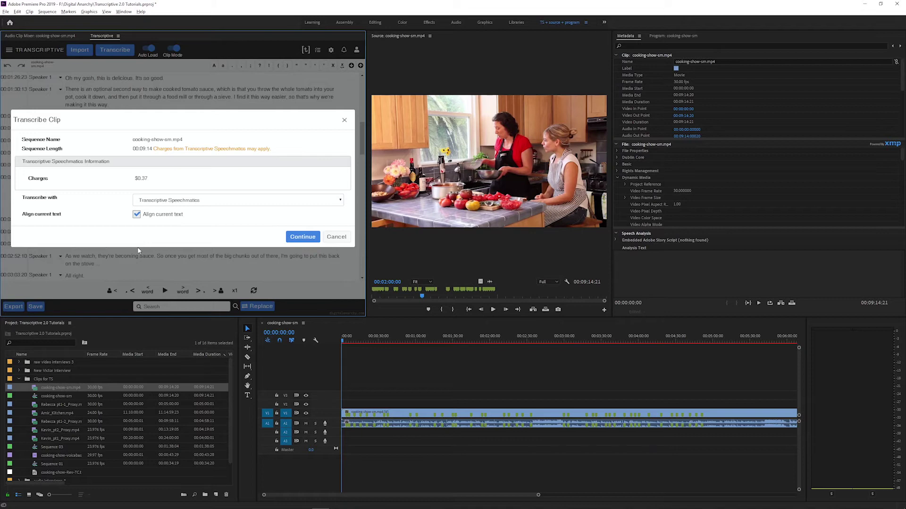
click(137, 214)
Set the method back to free Alignment and continue to start aligning.
click(149, 172)
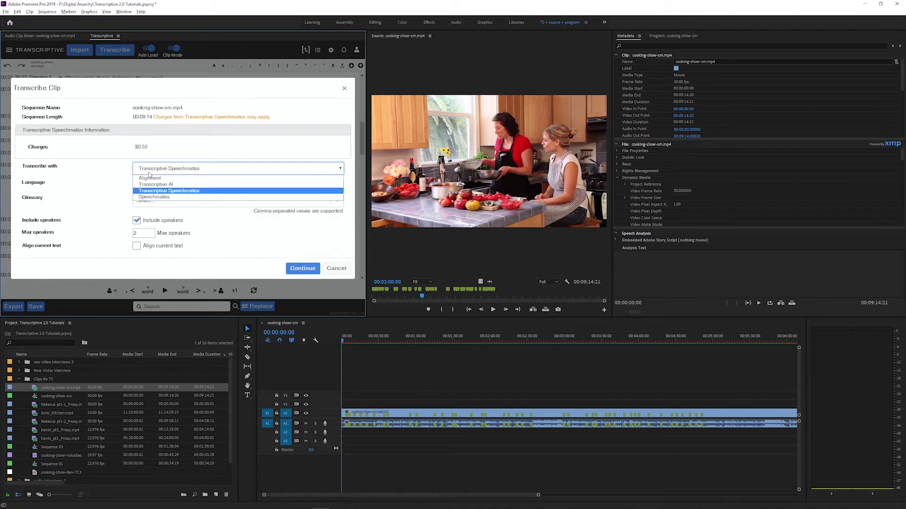
click(150, 178)
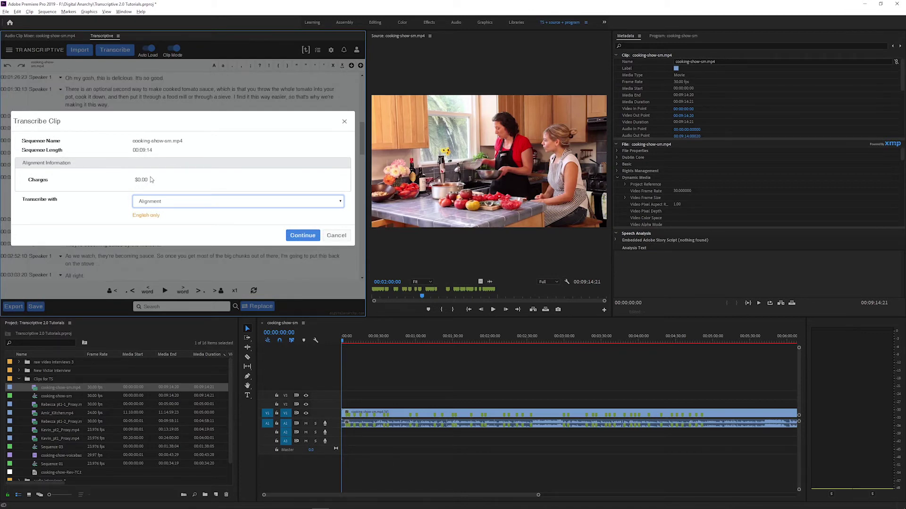
click(303, 237)
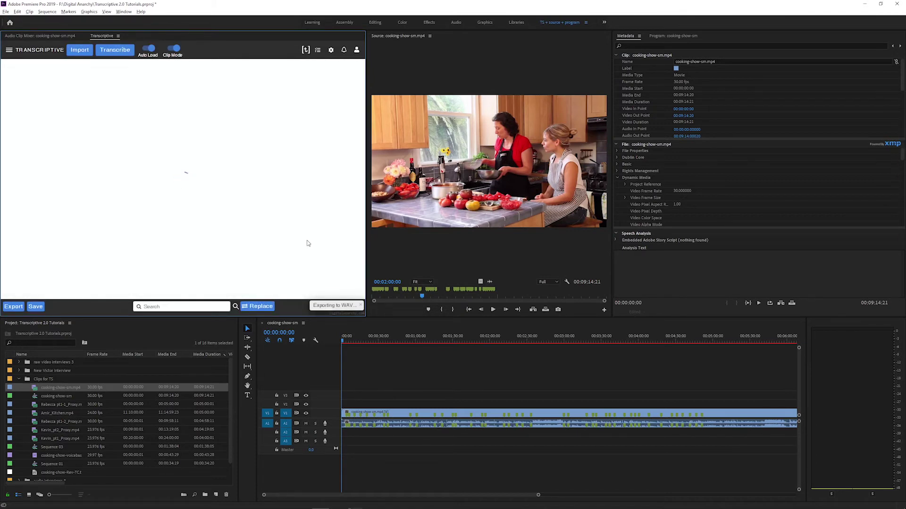
Wait for the WAV export and alignment until Transcription successful appears.
mouse_move(184, 506)
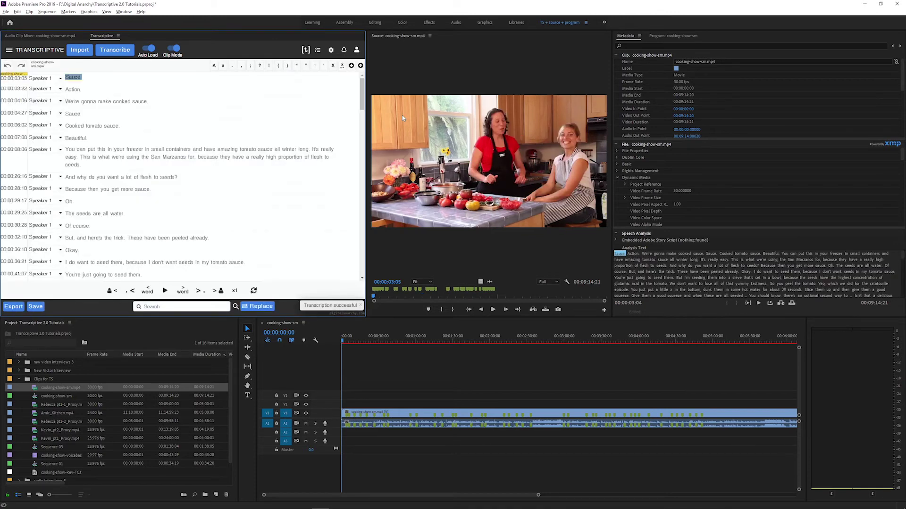
Click a word in the aligned tomatoes paragraph to cue playback there, then Alt+Tab away.
scroll(69, 191, down, 3)
click(77, 215)
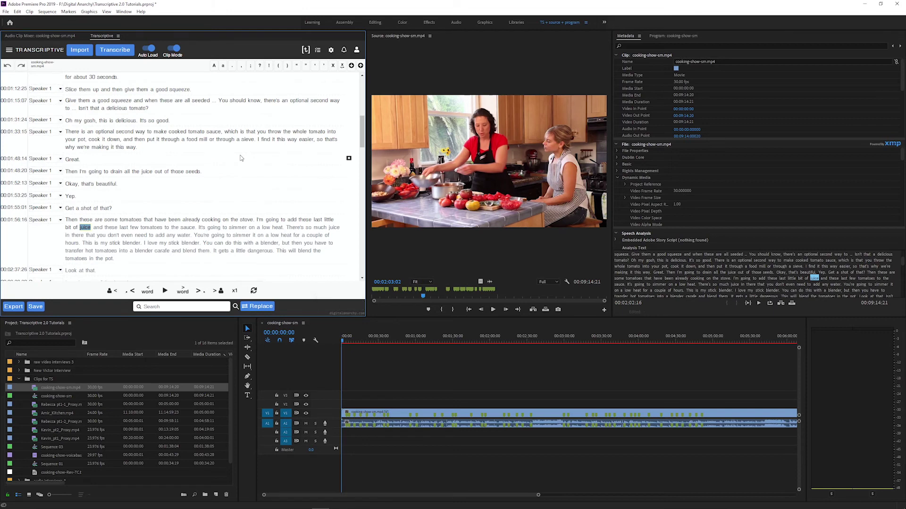
key(alt+Tab)
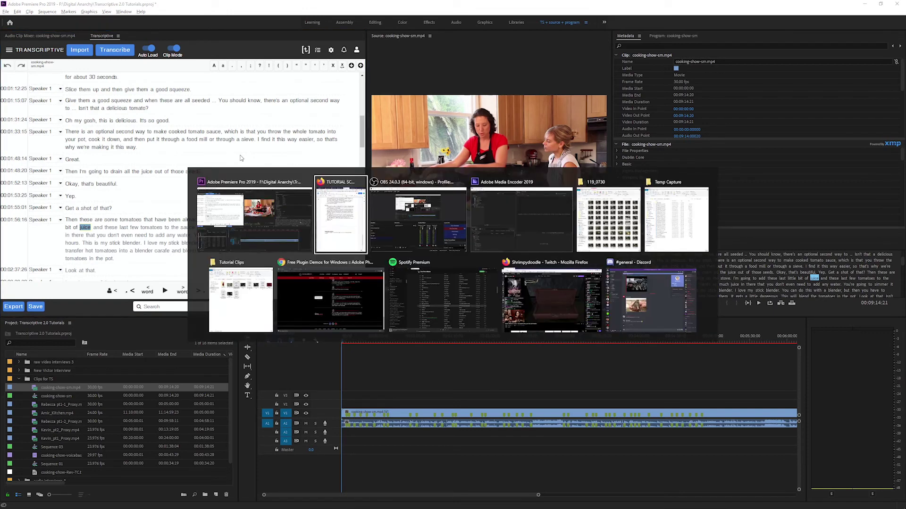